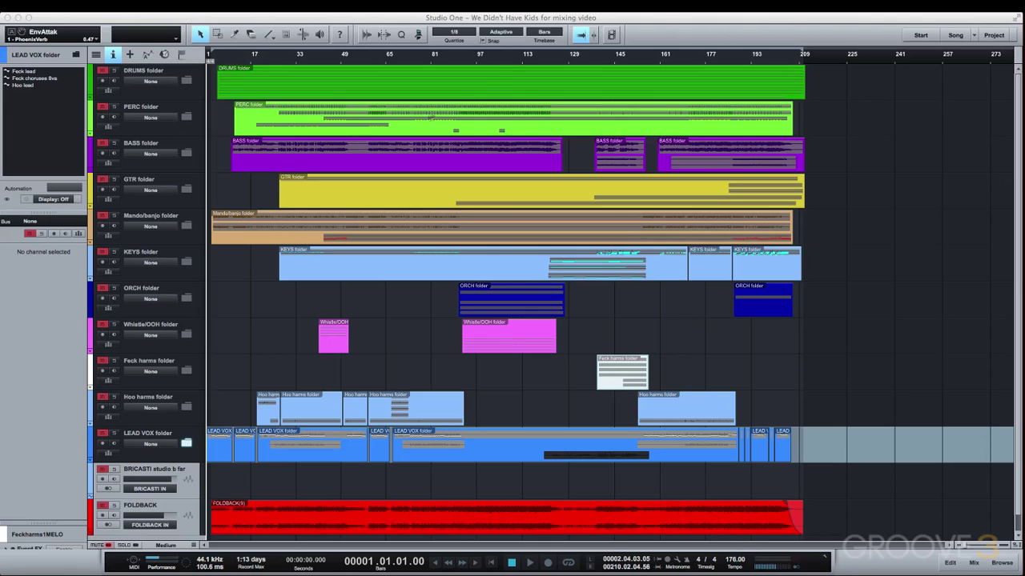
# Step: Bring the Studio One window with 'We Didn't Have Kids for mixing video' into focus
pyautogui.click(516, 22)
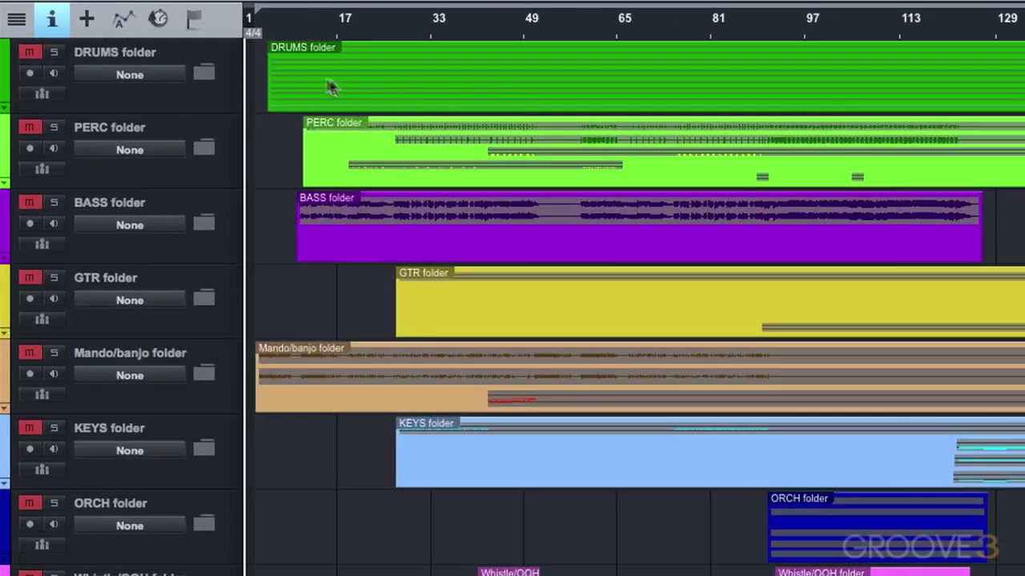
# Step: Expand and collapse the DRUMS folder, then expand and collapse the PERC folder
pyautogui.click(203, 73)
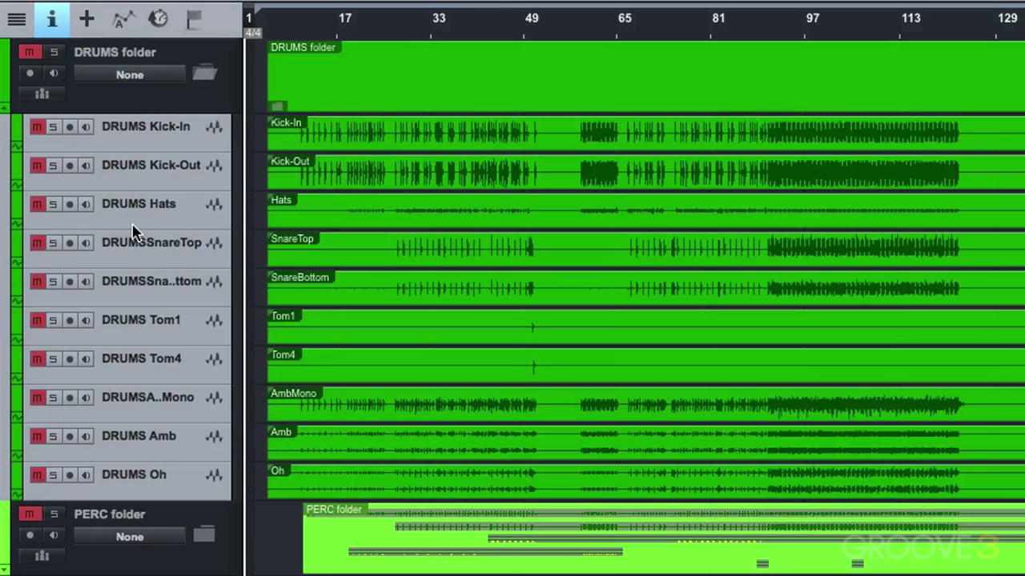
pyautogui.click(204, 73)
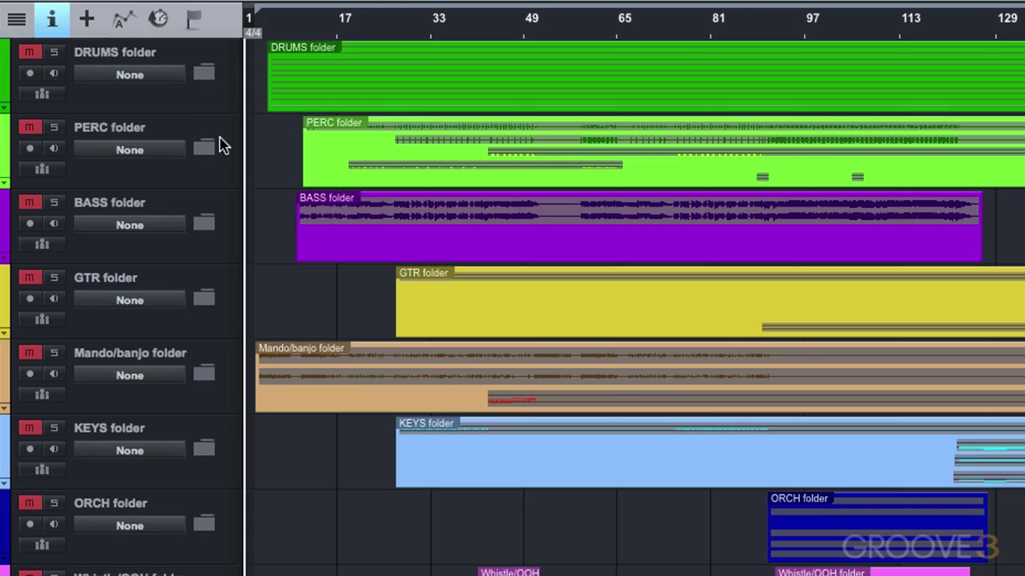
pyautogui.click(206, 148)
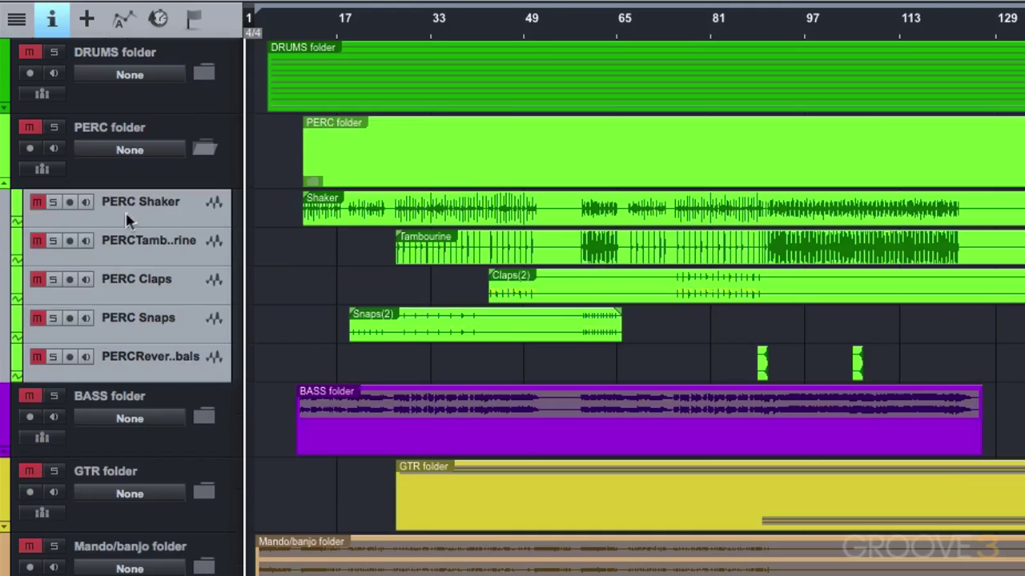
pyautogui.click(201, 152)
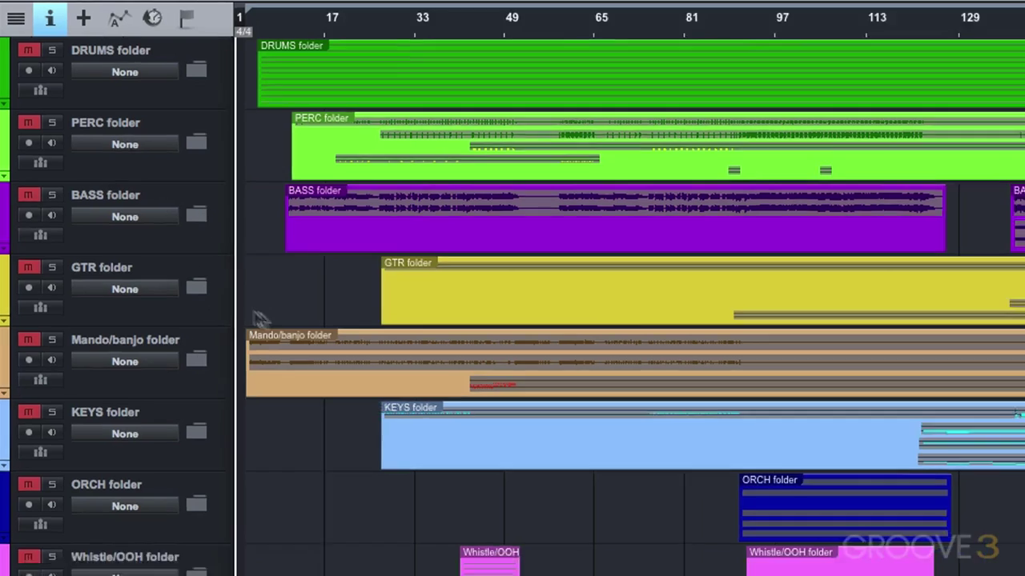
# Step: Open the mixer console with F3 and scroll right to the FX return and bus channels
pyautogui.press('F3')
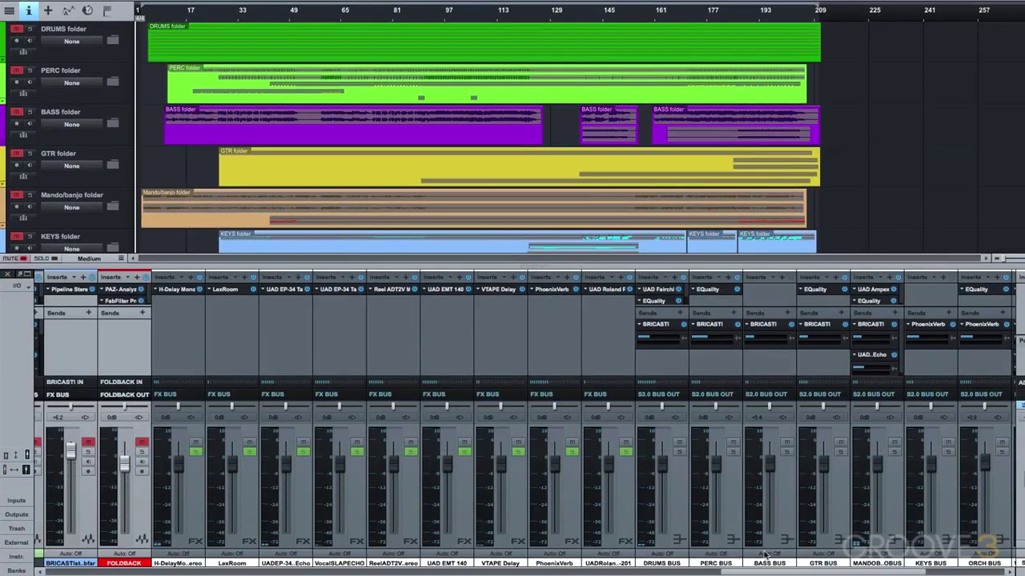
pyautogui.hscroll(5, 778, 570)
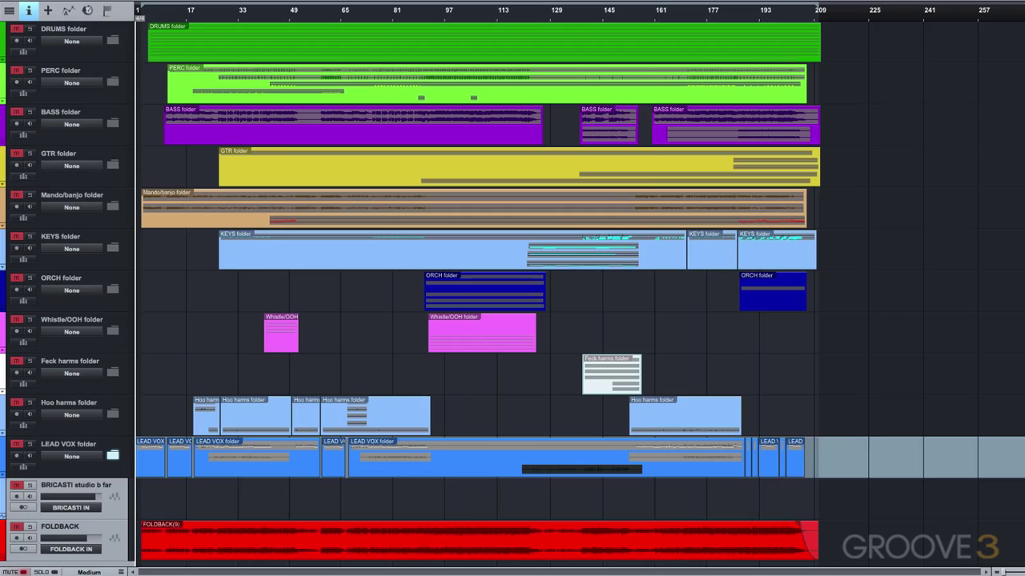
# Step: Show the Console, scroll its channels via the scrollbar, then hide it again
pyautogui.press('F3')
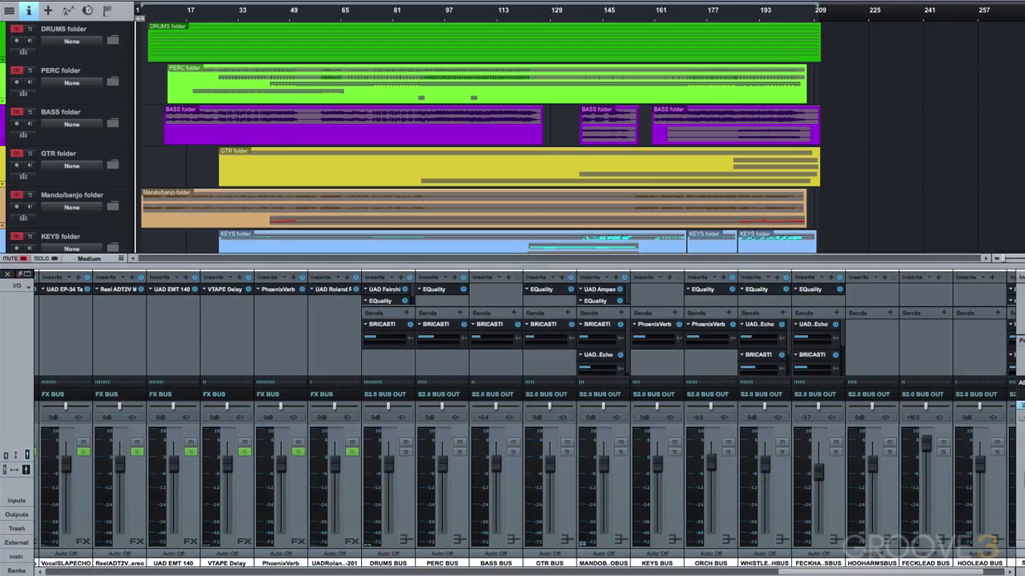
pyautogui.moveTo(819, 571); pyautogui.dragTo(786, 569)
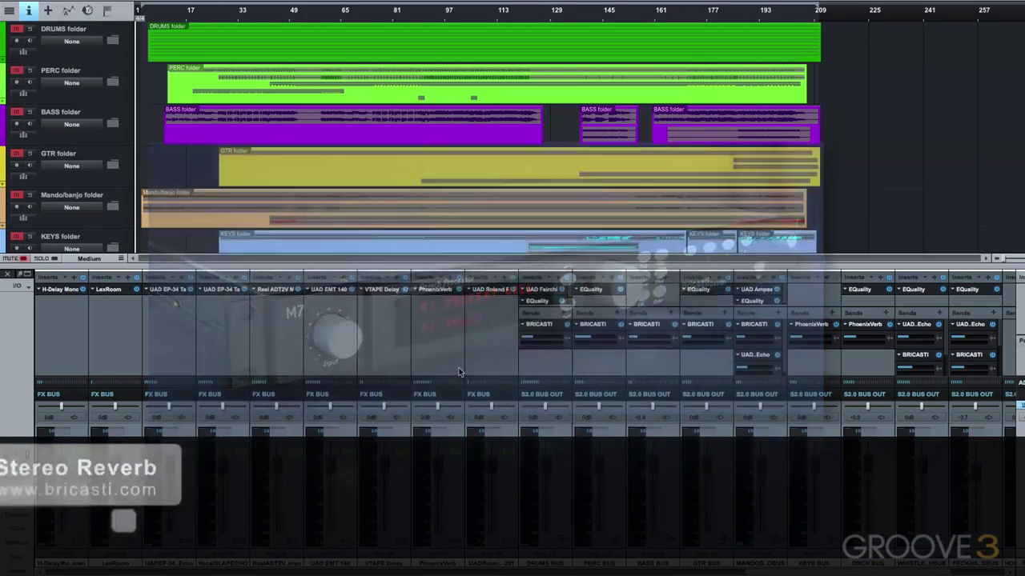
pyautogui.press('F3')
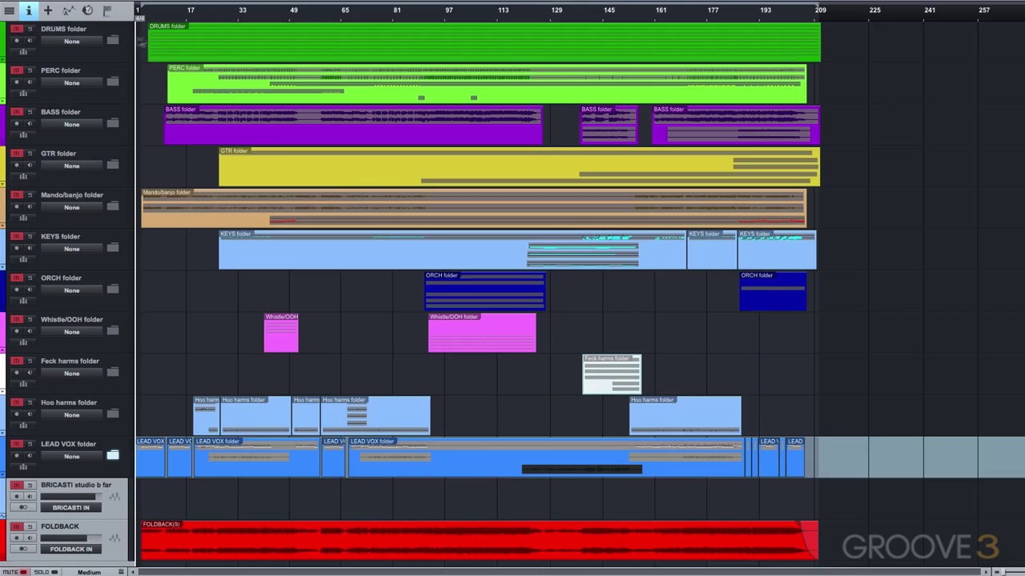
# Step: Expand DRUMS, browse Kick-In, SnareTop, Tom1 and Tom4, then return to Kick-In
pyautogui.click(113, 41)
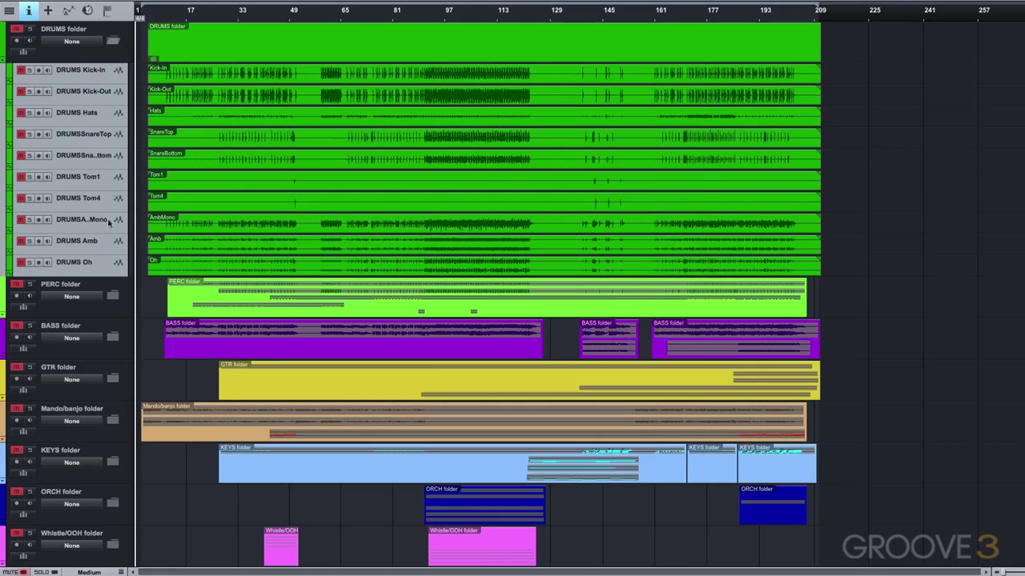
pyautogui.click(102, 71)
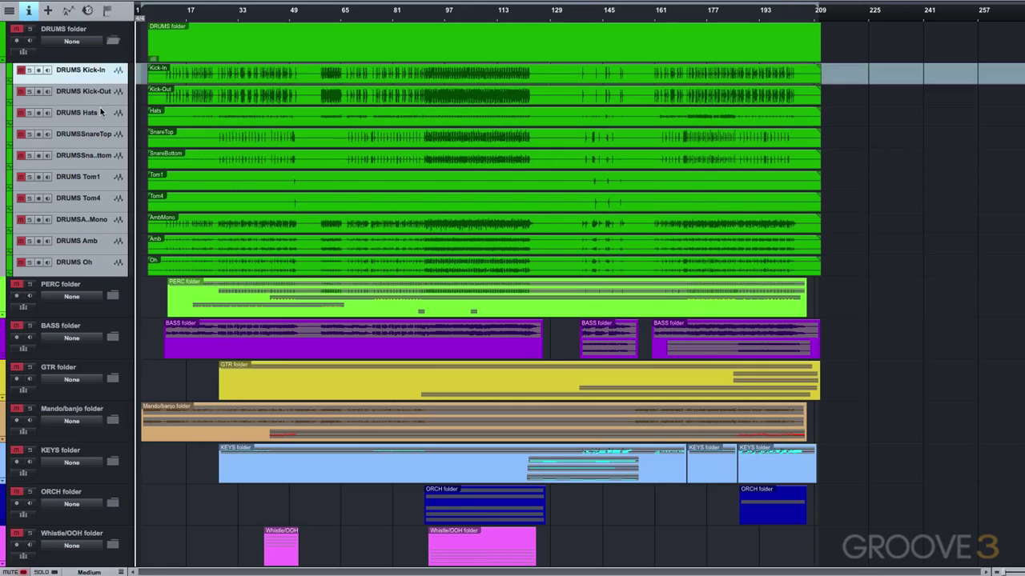
pyautogui.click(103, 134)
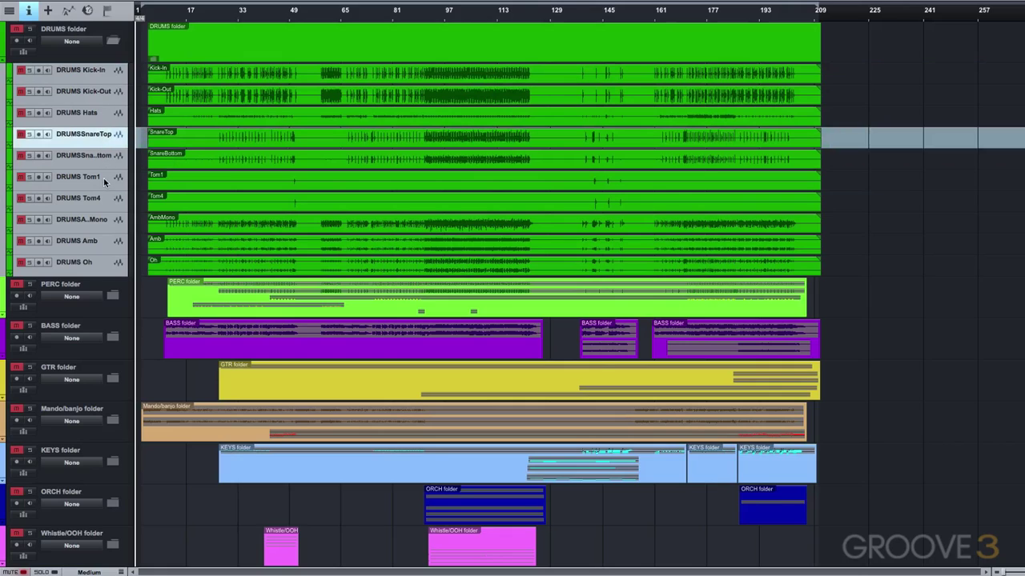
pyautogui.click(103, 178)
pyautogui.click(104, 200)
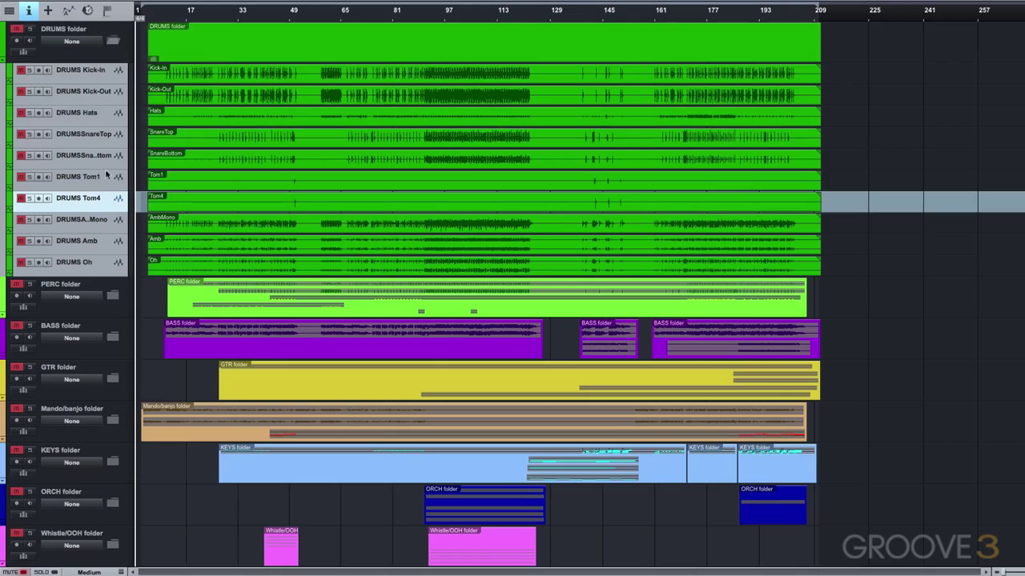
pyautogui.click(103, 72)
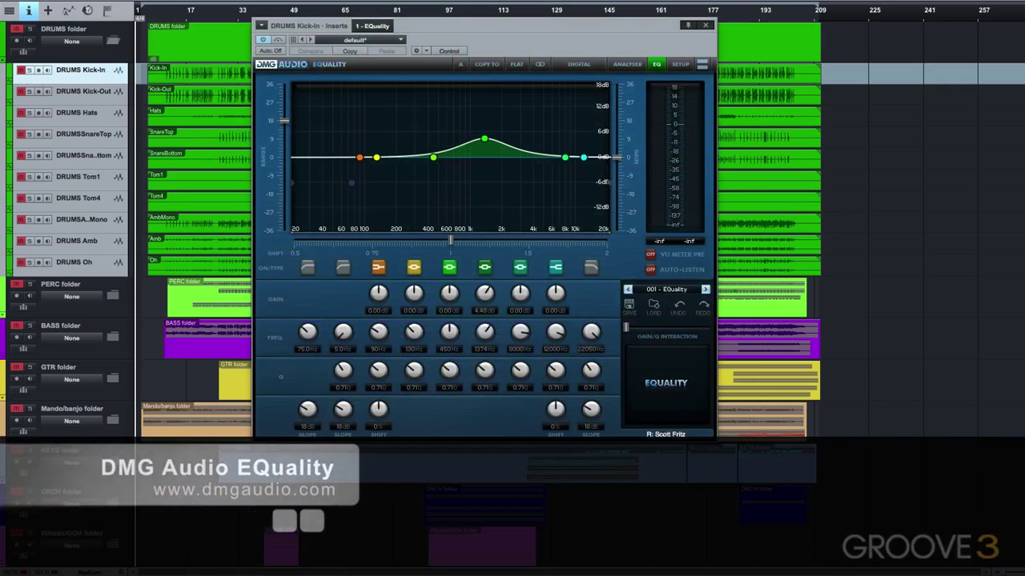
# Step: Select the DRUMS SnareTop track to view its Decapitator insert
pyautogui.click(83, 134)
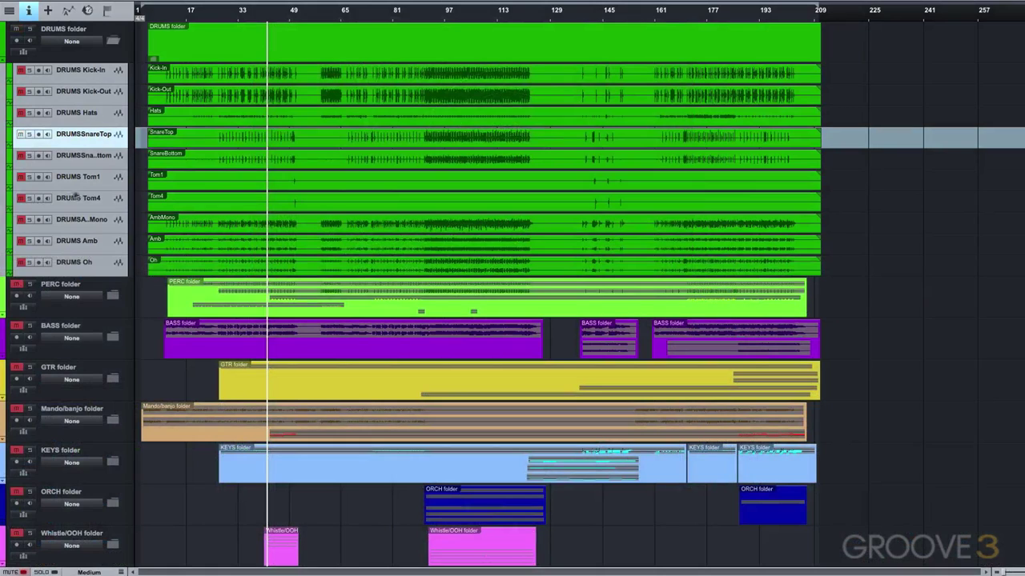
# Step: Step through the SnareBottom, Tom1, Tom4, AmbMono and Amb drum tracks
pyautogui.click(99, 160)
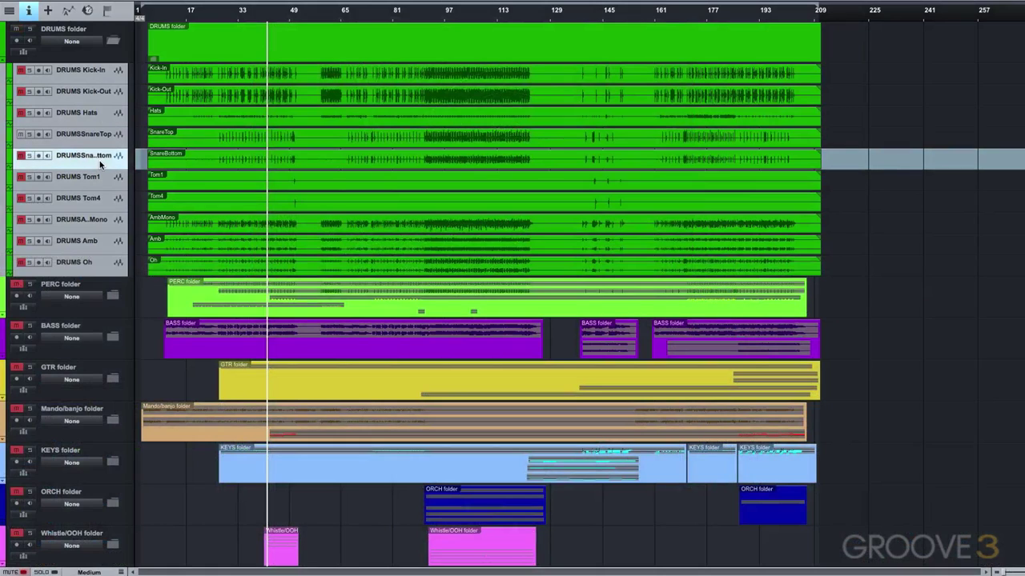
pyautogui.click(100, 185)
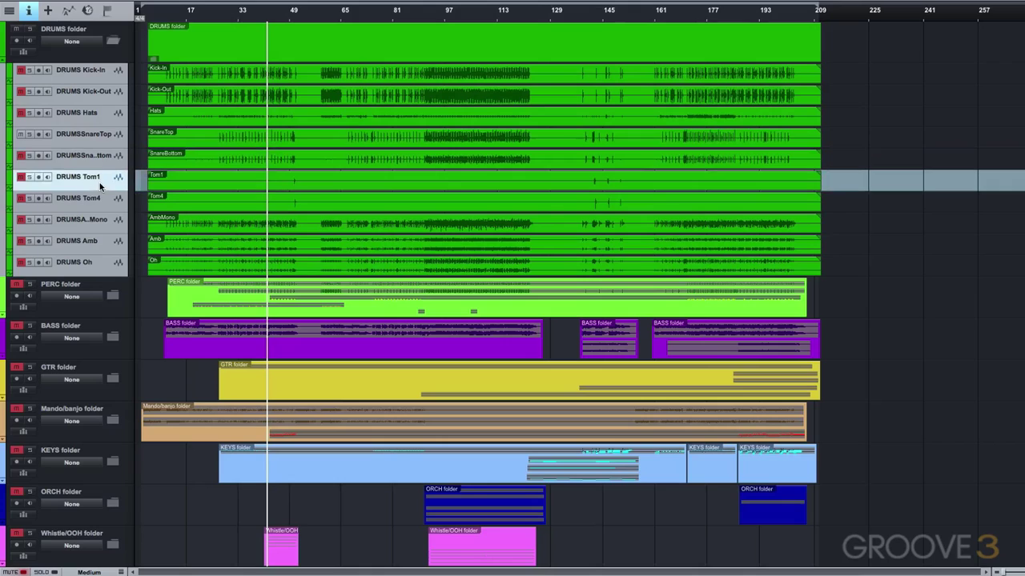
pyautogui.click(100, 208)
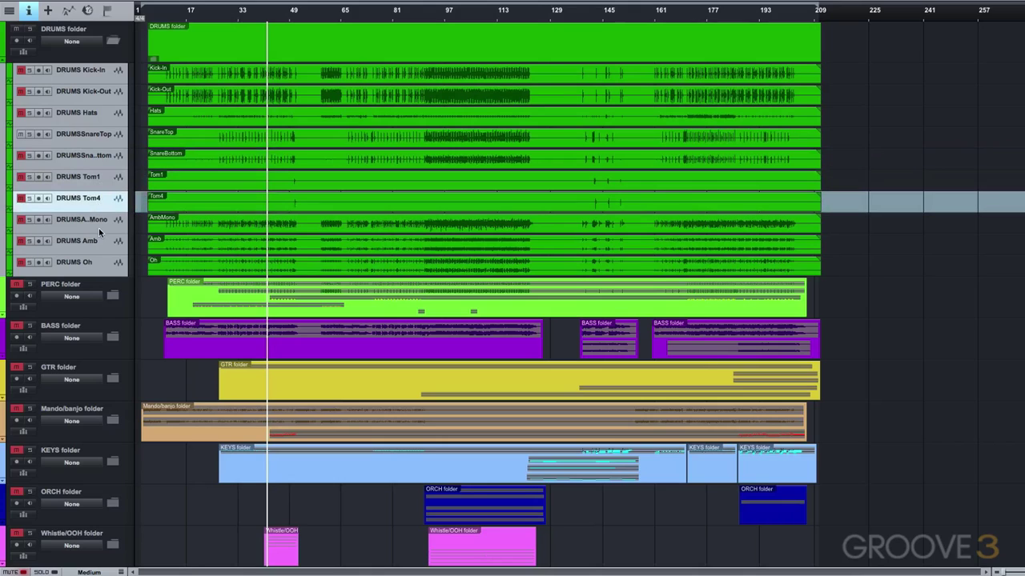
pyautogui.click(99, 228)
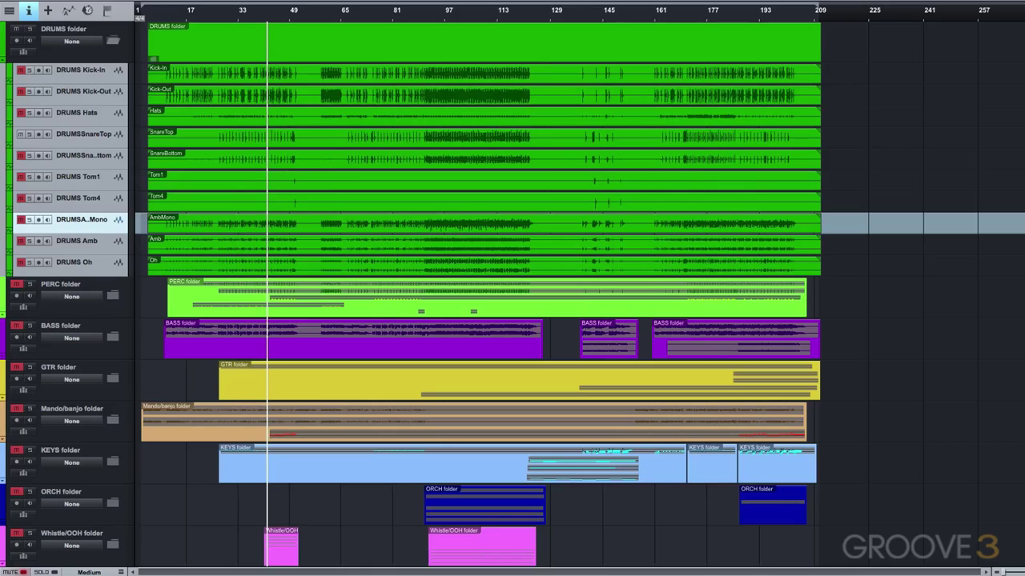
pyautogui.click(94, 249)
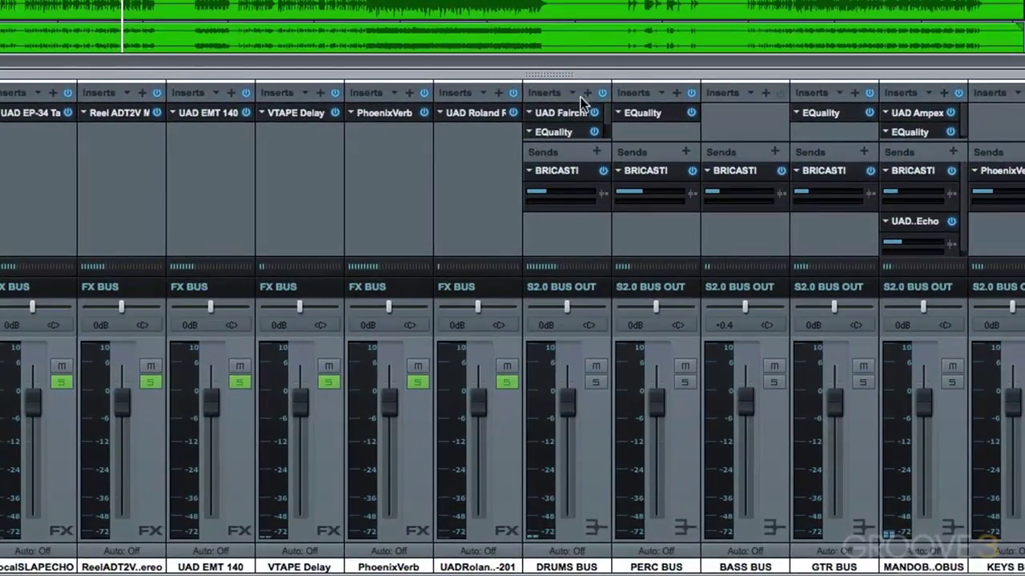
# Step: Enlarge the Console to show all inserts and open the DRUMS BUS UAD Fairchild 670
pyautogui.moveTo(557, 98); pyautogui.dragTo(561, 45)
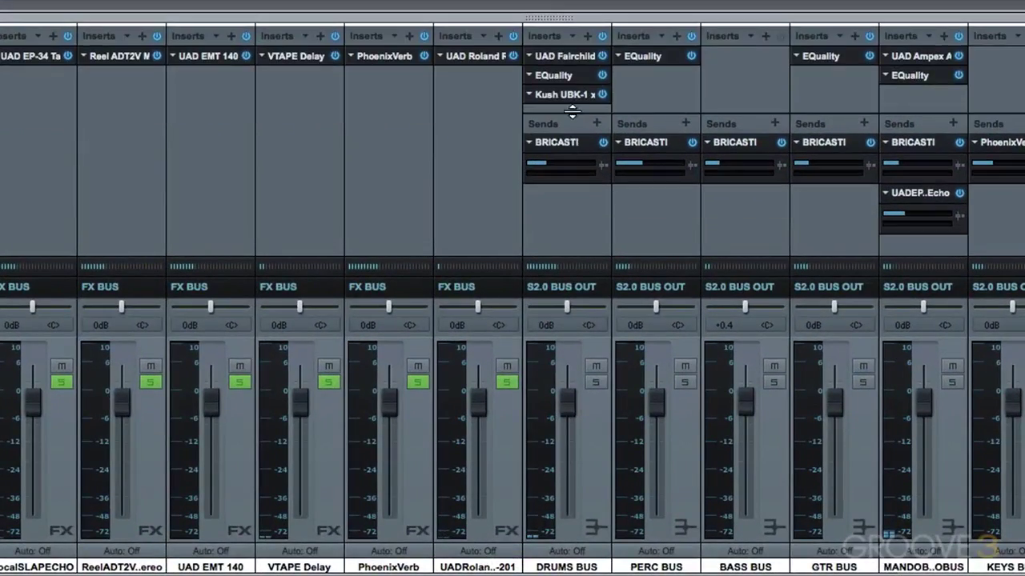
pyautogui.click(566, 57)
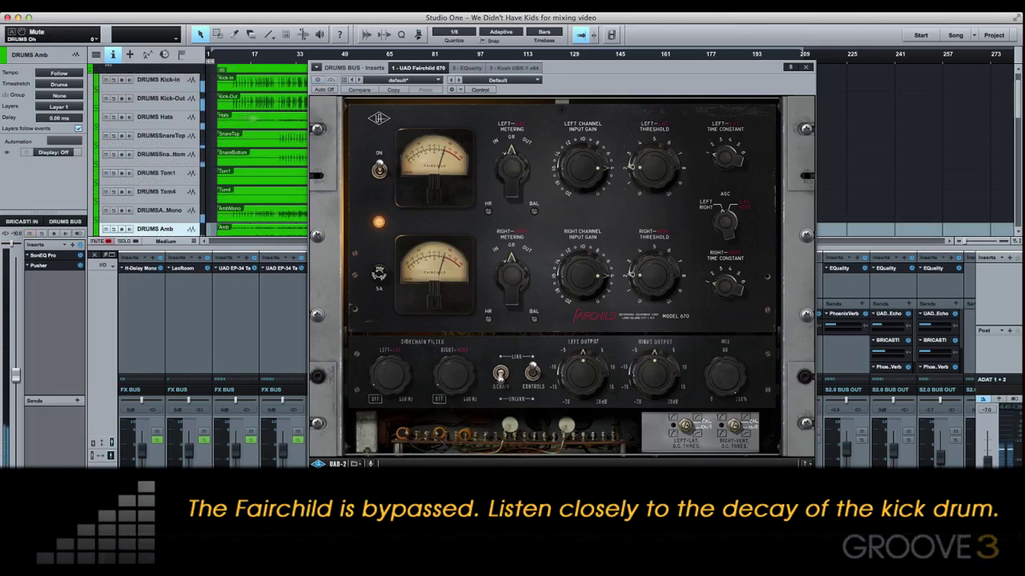
# Step: Activate the Fairchild compressor on the DRUMS BUS
pyautogui.click(318, 81)
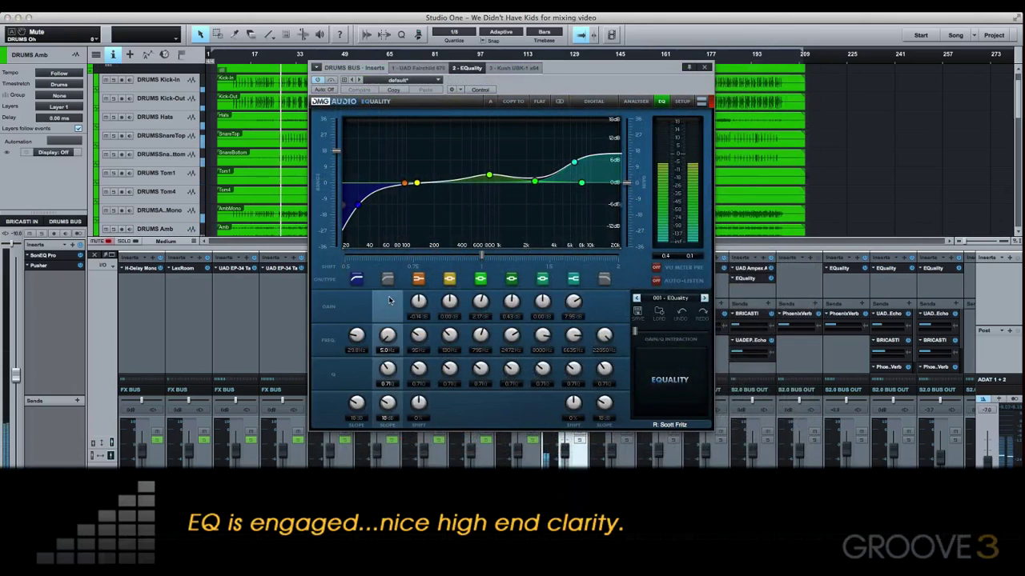
# Step: Bypass and re-engage the DRUMS BUS EQuality to compare its effect
pyautogui.click(329, 83)
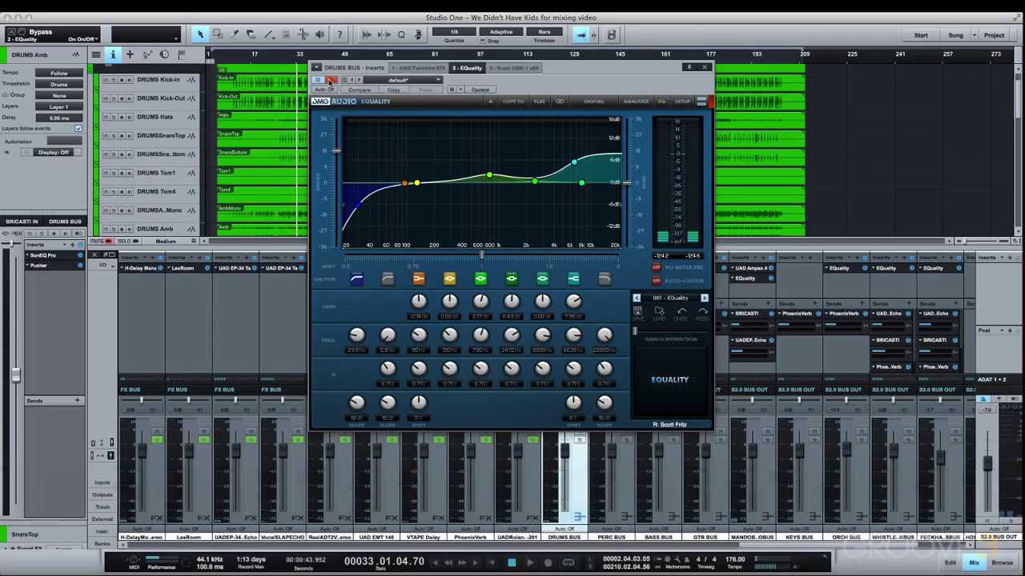
pyautogui.click(329, 82)
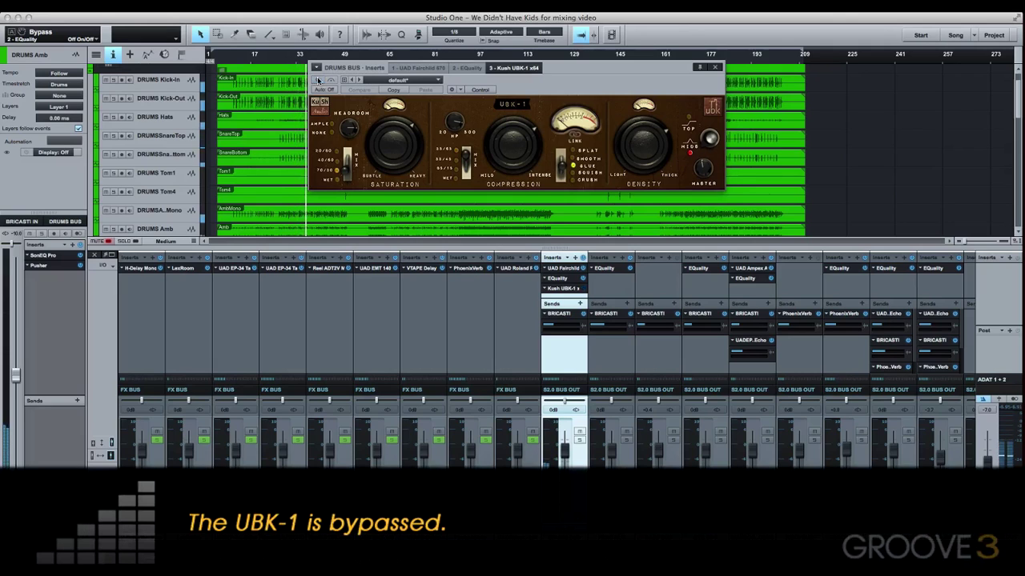
# Step: Switch the DRUMS BUS Kush UBK-1 back on, running in GLUE compression mode
pyautogui.click(318, 81)
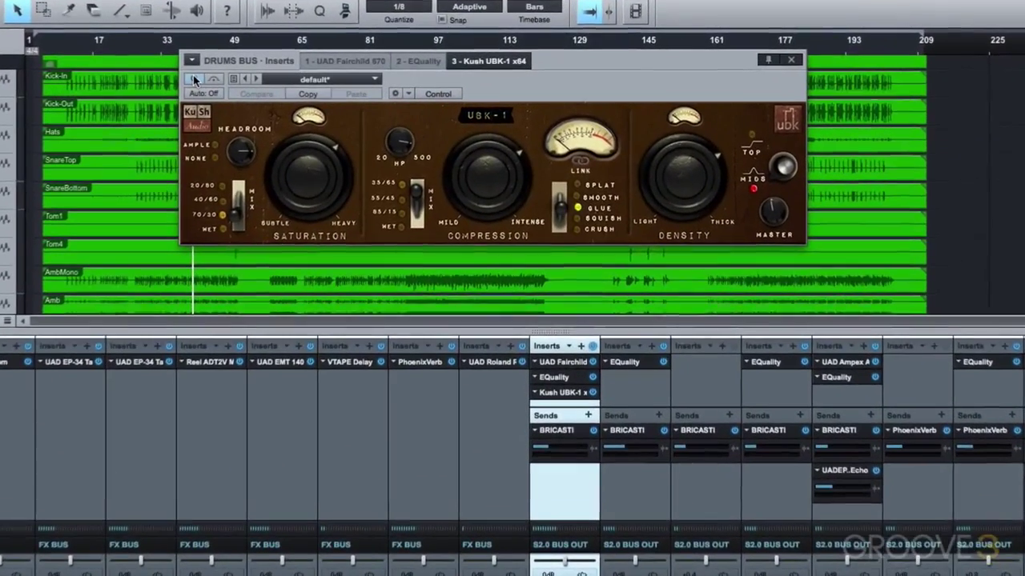
pyautogui.click(192, 81)
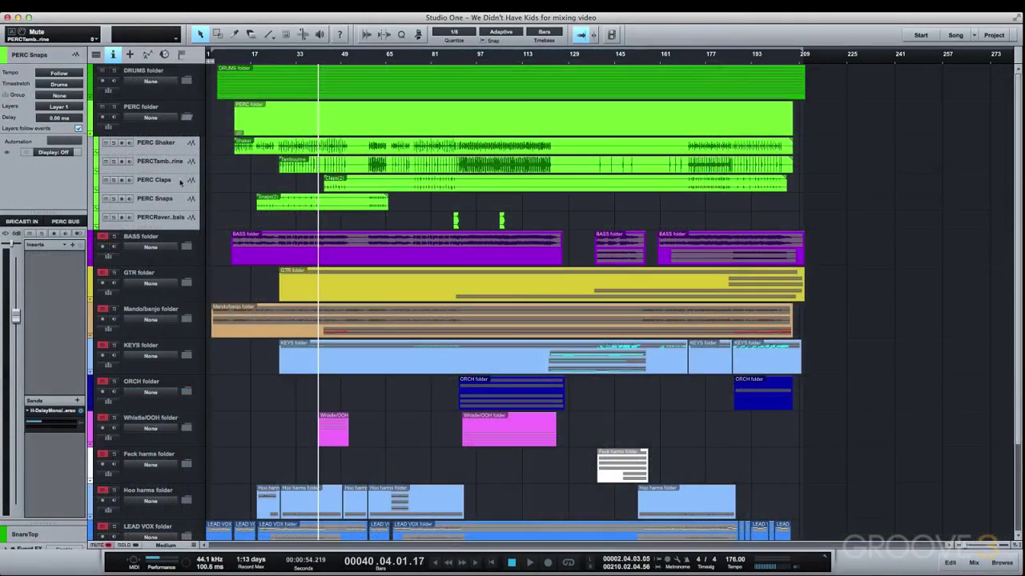
# Step: Select PERC Claps and PERC Snaps, view the PERC BUS EQuality in the mixer, then select BASS end fuzz
pyautogui.click(178, 184)
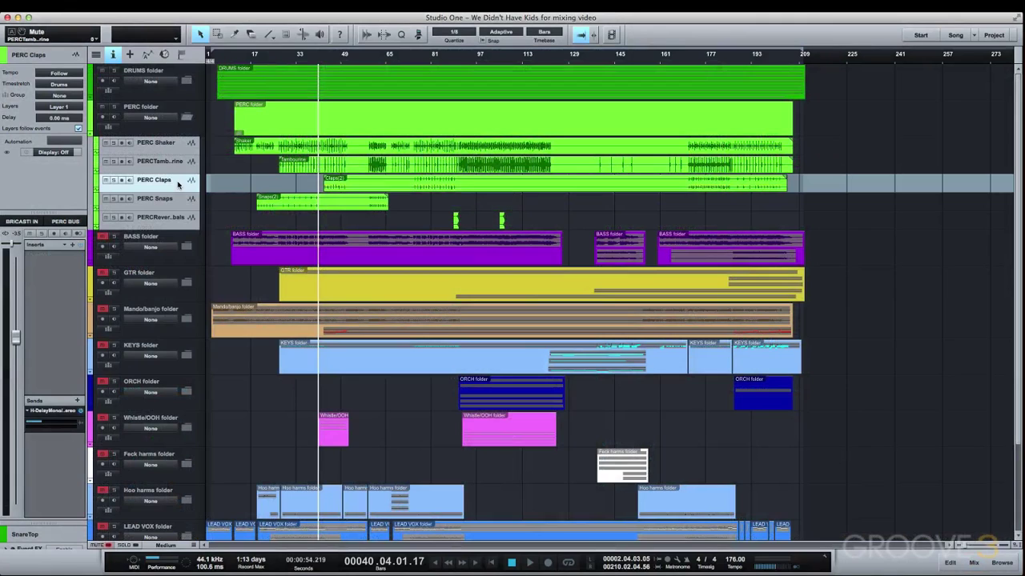
pyautogui.click(178, 199)
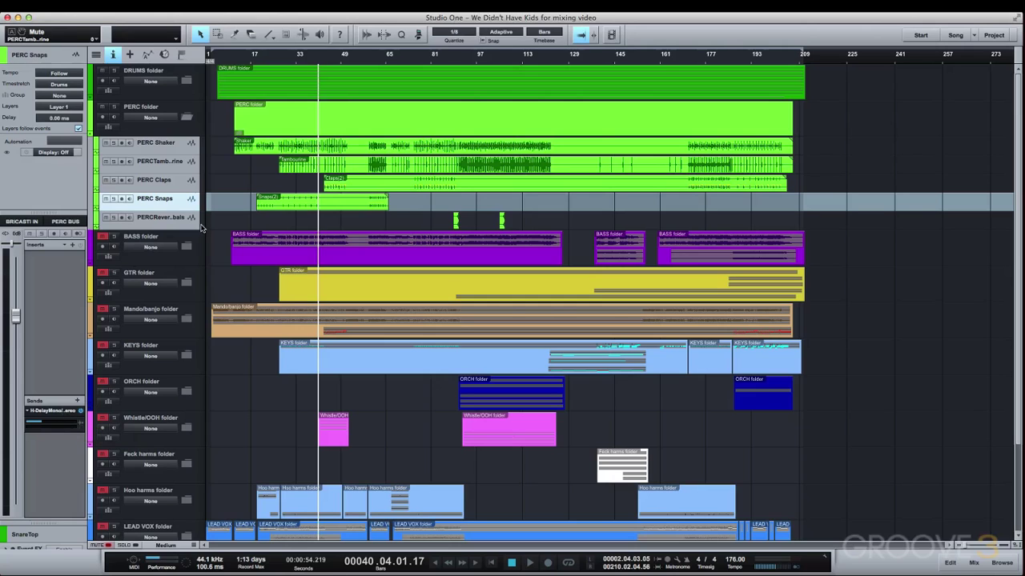
pyautogui.press('F3')
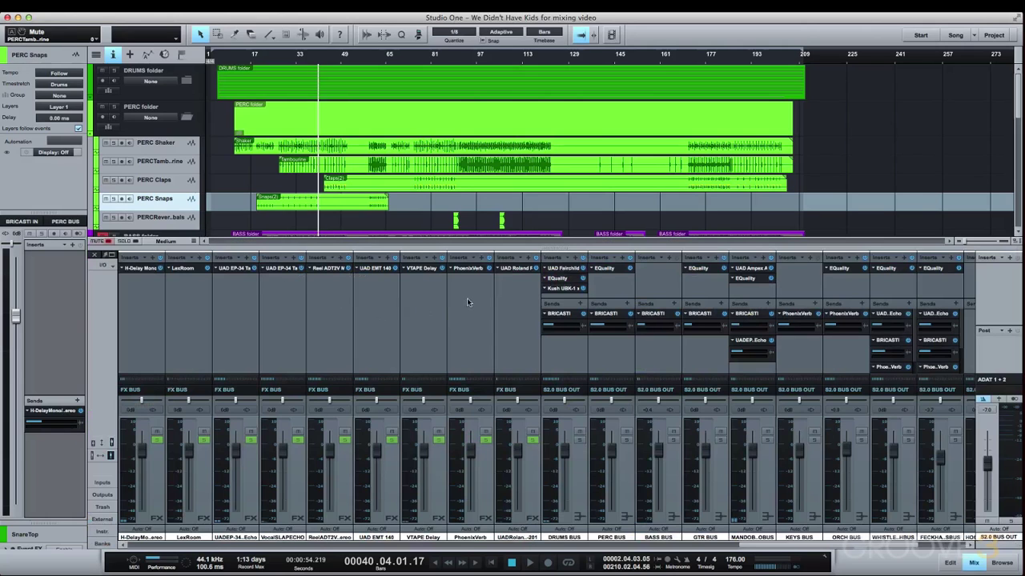
pyautogui.click(614, 273)
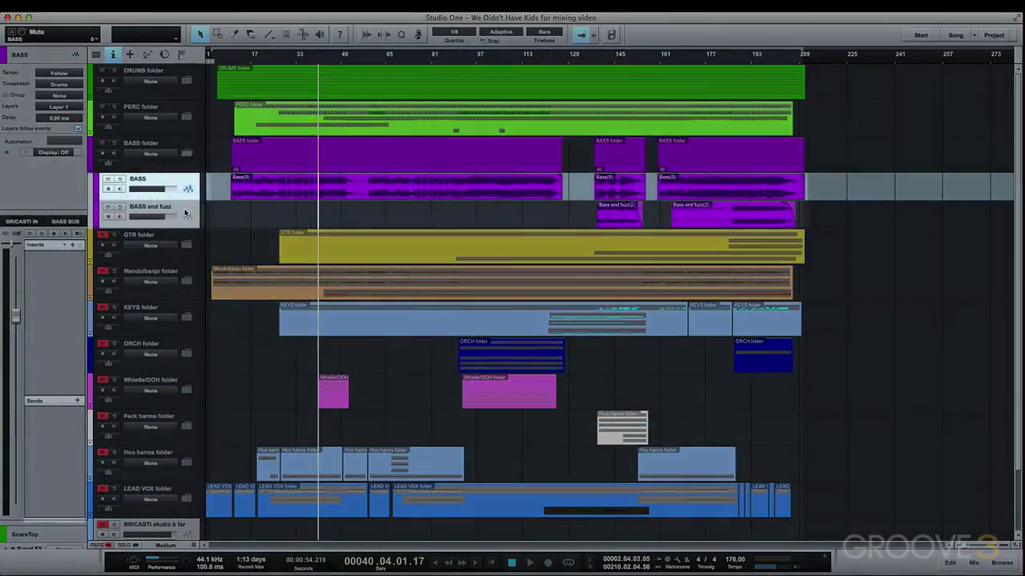
pyautogui.click(185, 209)
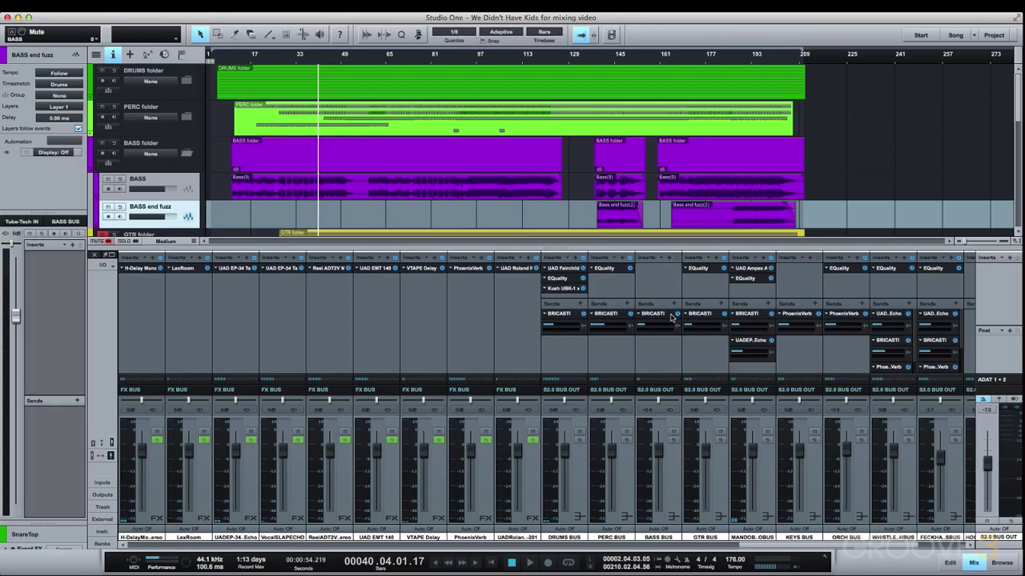
pyautogui.press('F3')
# Step: Open GTR main's EQuality, then step through the heavy 2, heavy 1, solo and trem EQs
pyautogui.click(191, 216)
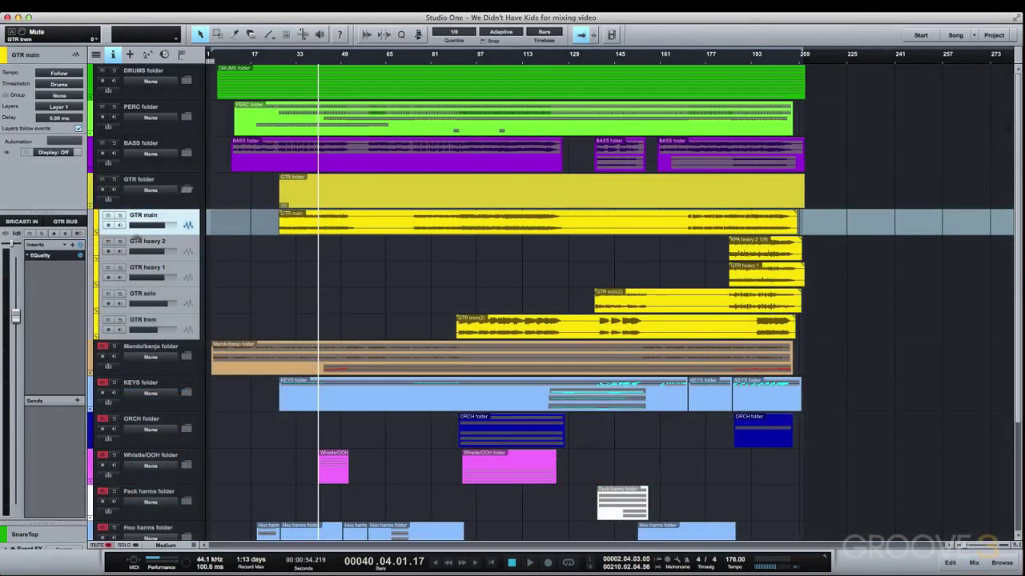
pyautogui.click(54, 256)
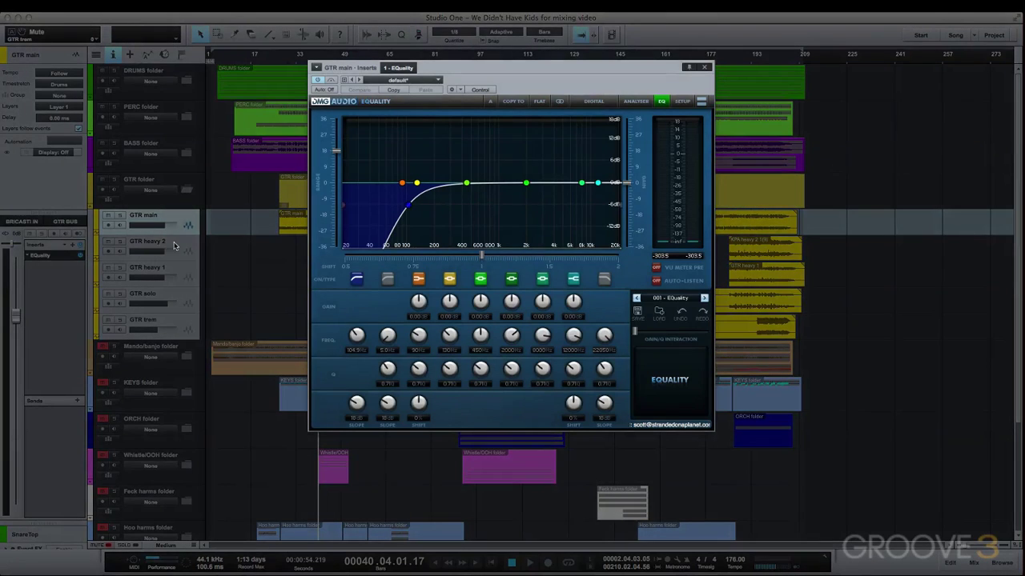
pyautogui.click(174, 247)
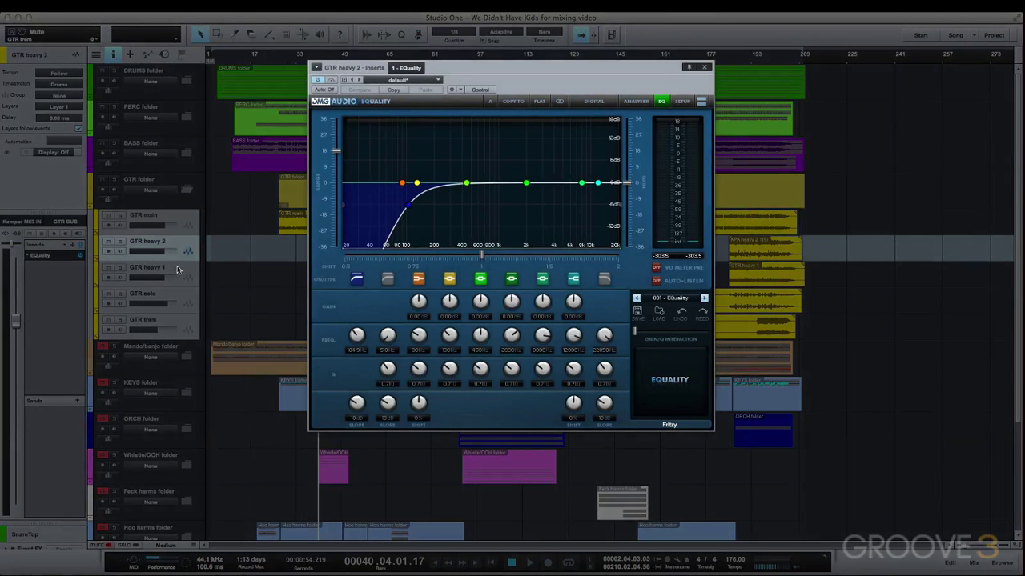
pyautogui.click(179, 273)
pyautogui.click(182, 302)
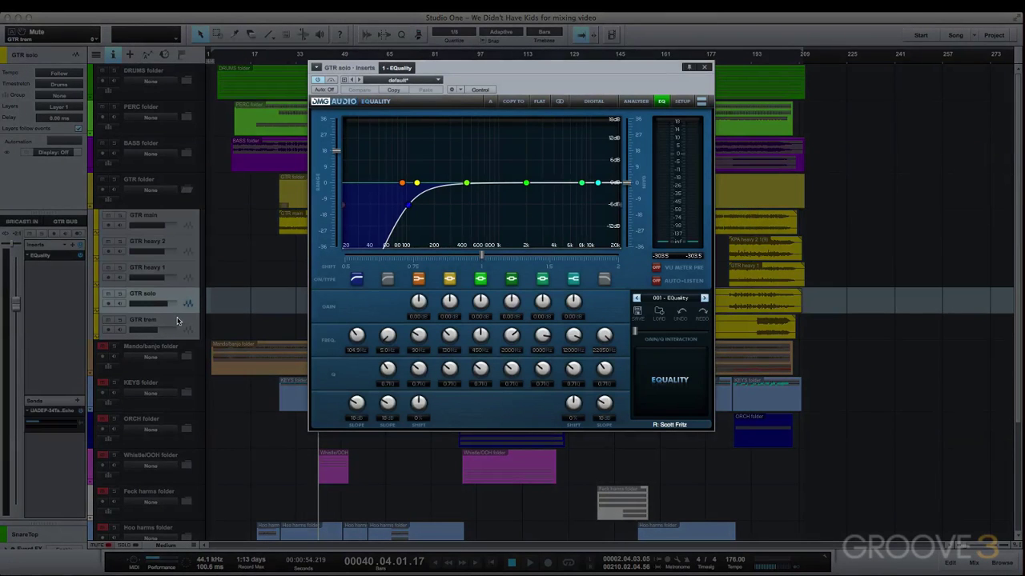
pyautogui.click(178, 321)
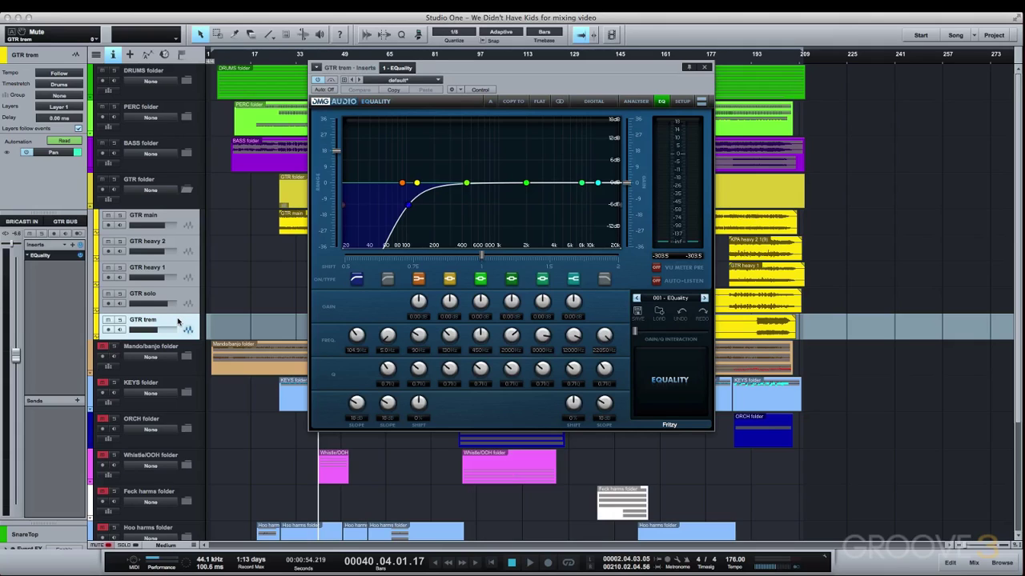
# Step: In the mixer, view the GTR BUS EQuality, then open the MANDOBANJO BUS Ampex ATR-102
pyautogui.press('F3')
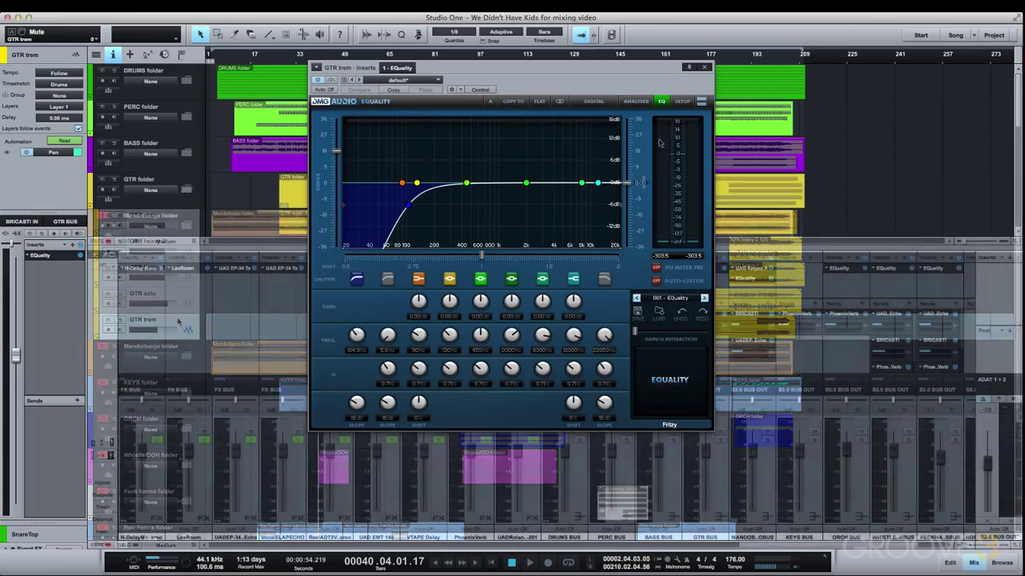
pyautogui.click(704, 67)
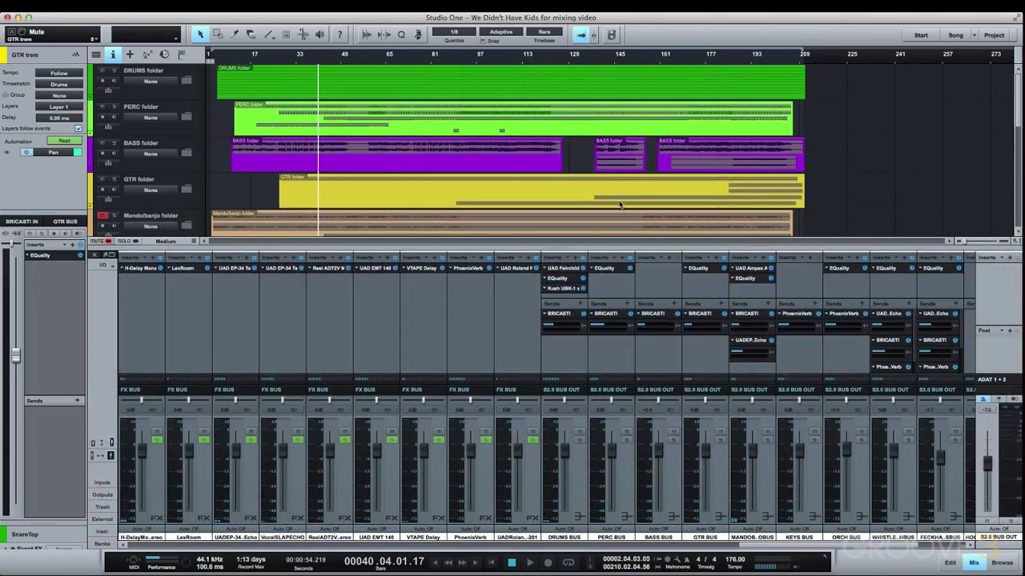
pyautogui.click(702, 269)
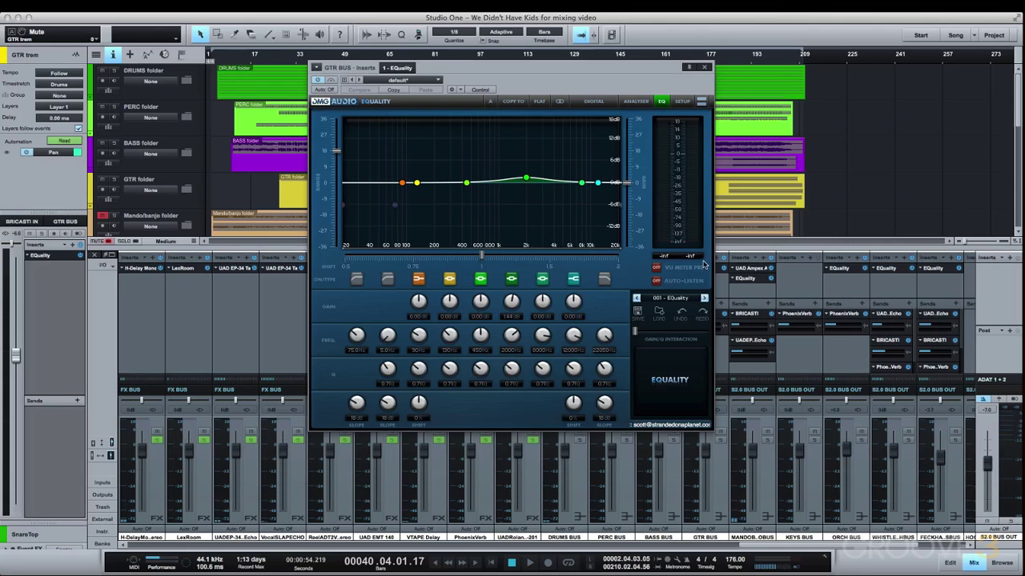
pyautogui.click(753, 270)
pyautogui.click(752, 270)
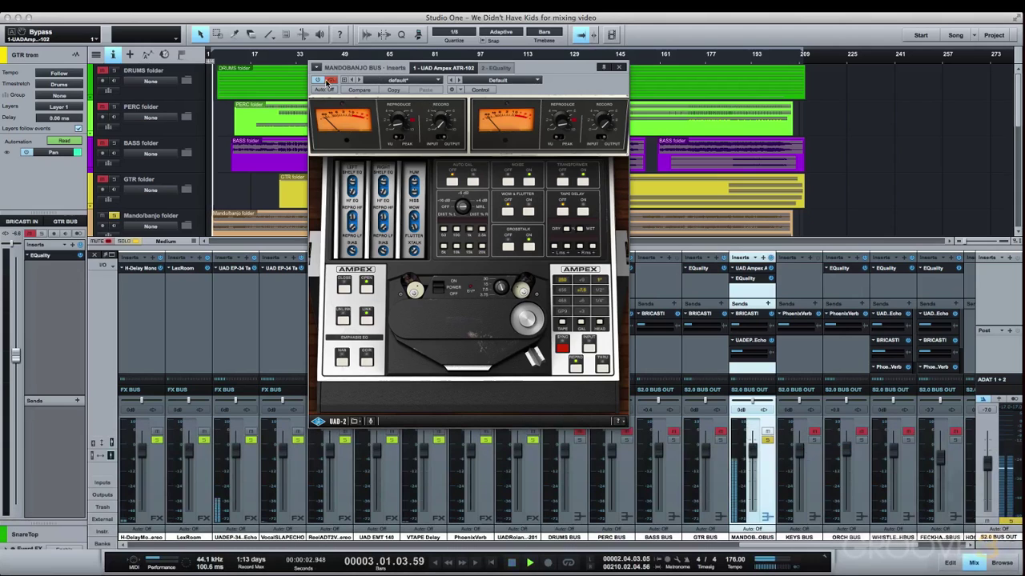
# Step: Bypass and re-enable the ATR-102, then inspect the bus EQuality's 2.60 dB high-frequency boost
pyautogui.click(331, 81)
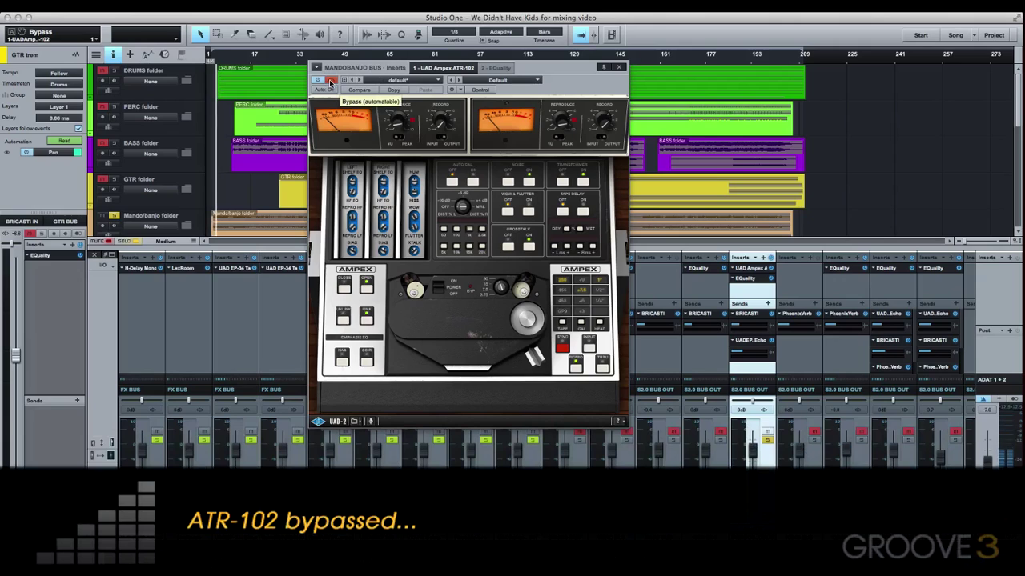
pyautogui.click(330, 82)
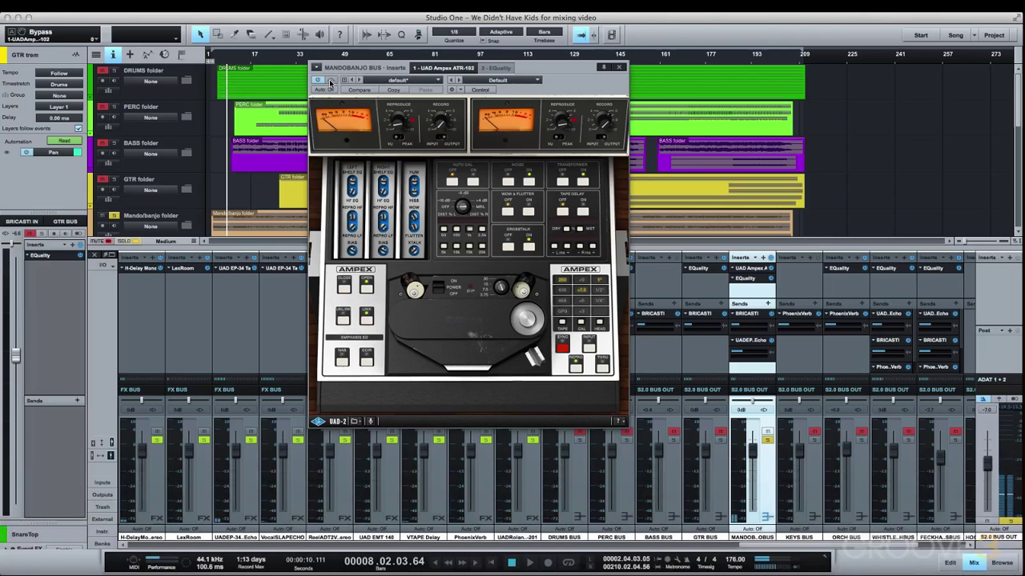
pyautogui.click(494, 71)
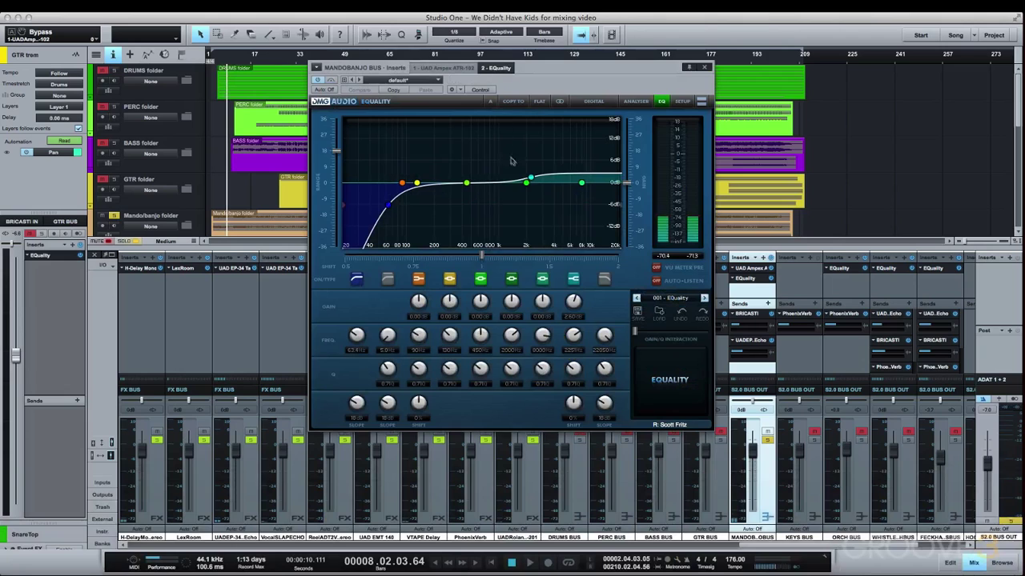
pyautogui.click(531, 178)
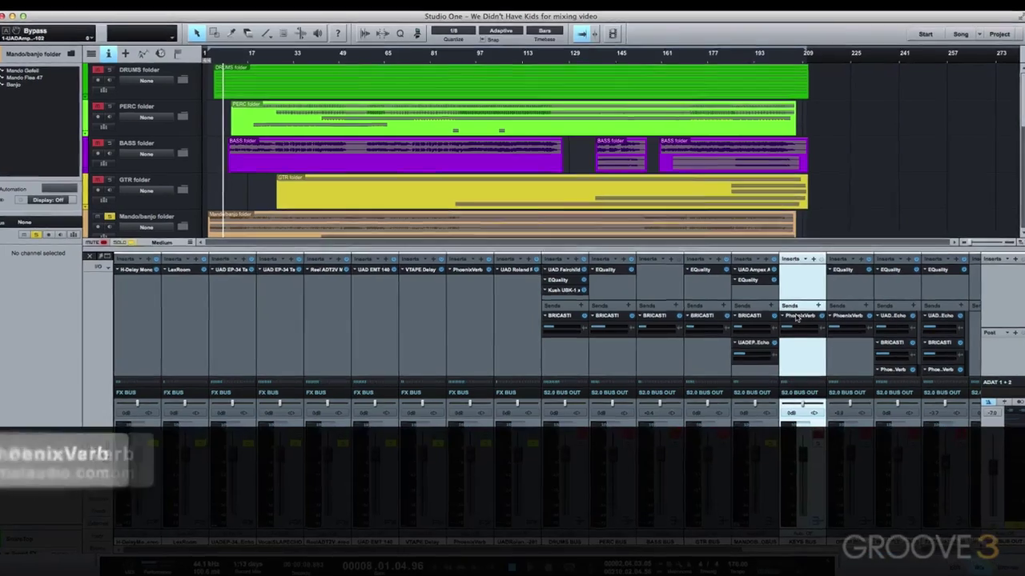
# Step: Open the Keys bus PhoenixVerb, then inspect ORCH BUS EQuality boosts of 5.06 dB at 5729 Hz and 5.78 dB at 12930 Hz
pyautogui.click(794, 314)
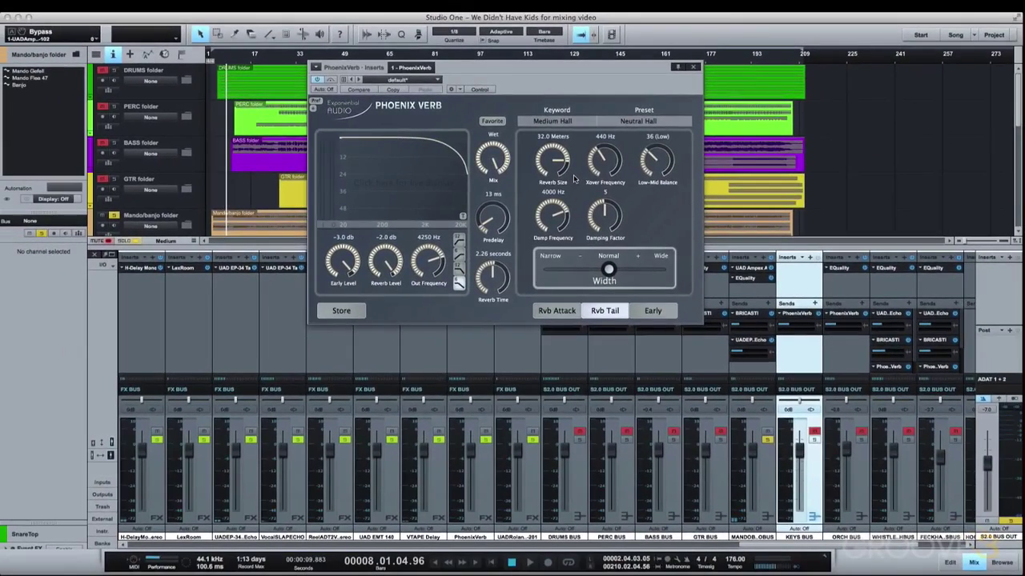
pyautogui.click(869, 279)
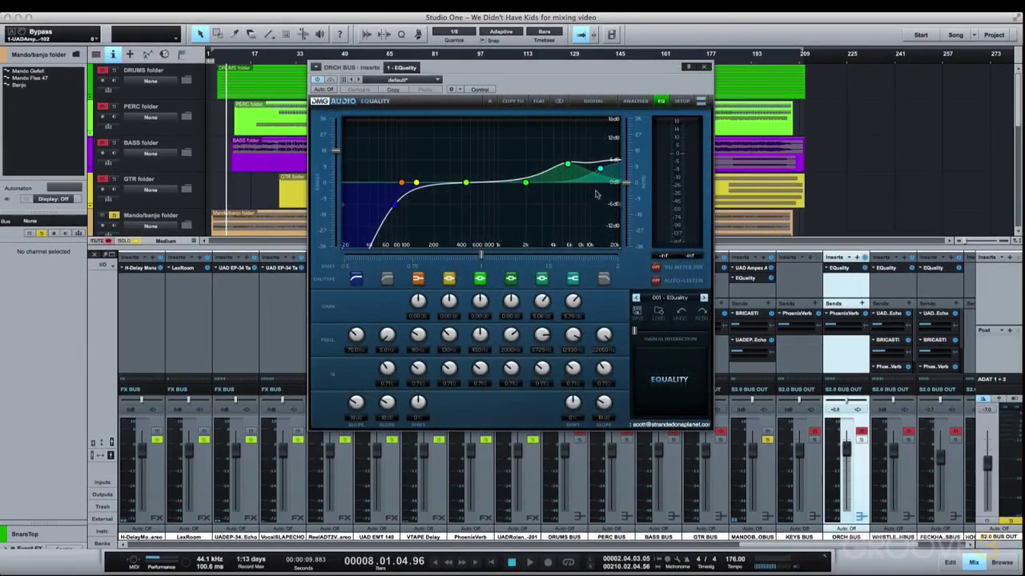
pyautogui.click(567, 166)
pyautogui.click(601, 170)
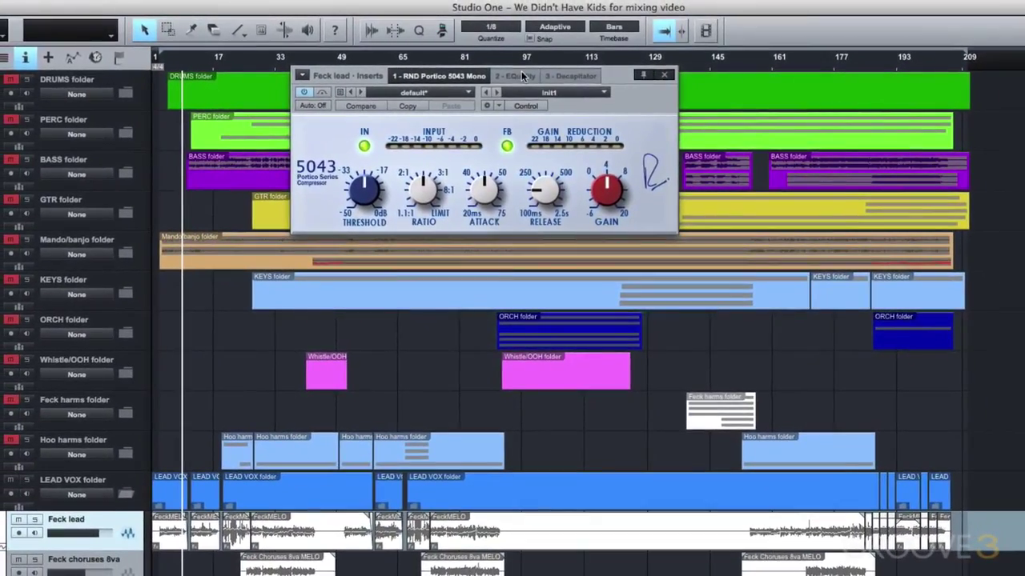
# Step: Show the Feck lead EQuality, with its 104.9 Hz high-pass and 3.33 dB boost at 6906 Hz
pyautogui.click(521, 74)
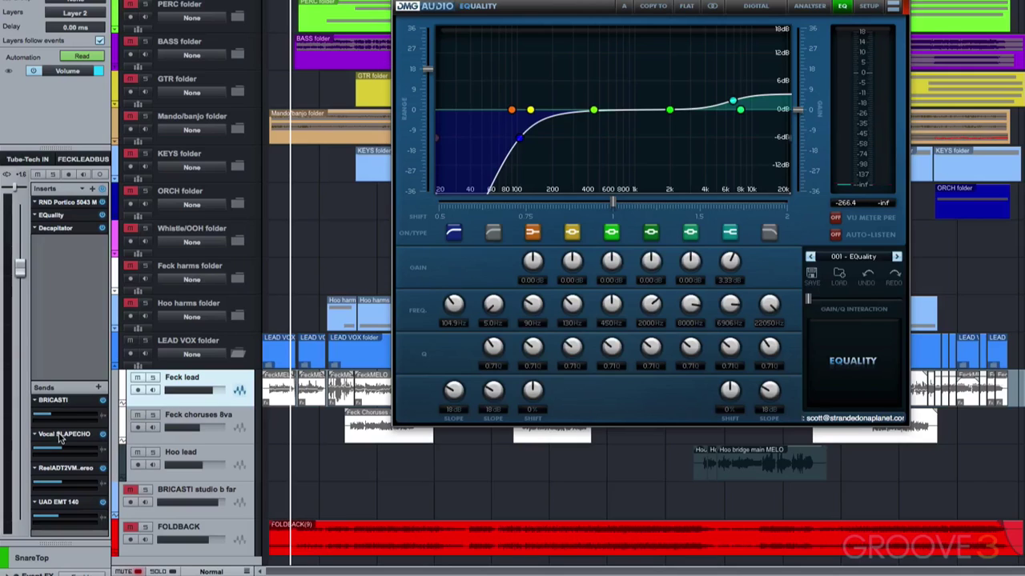
# Step: Open the Vocal SLAPECHO effect, then the Reel ADT2V doubler fed by the lead vocal's sends
pyautogui.doubleClick(60, 436)
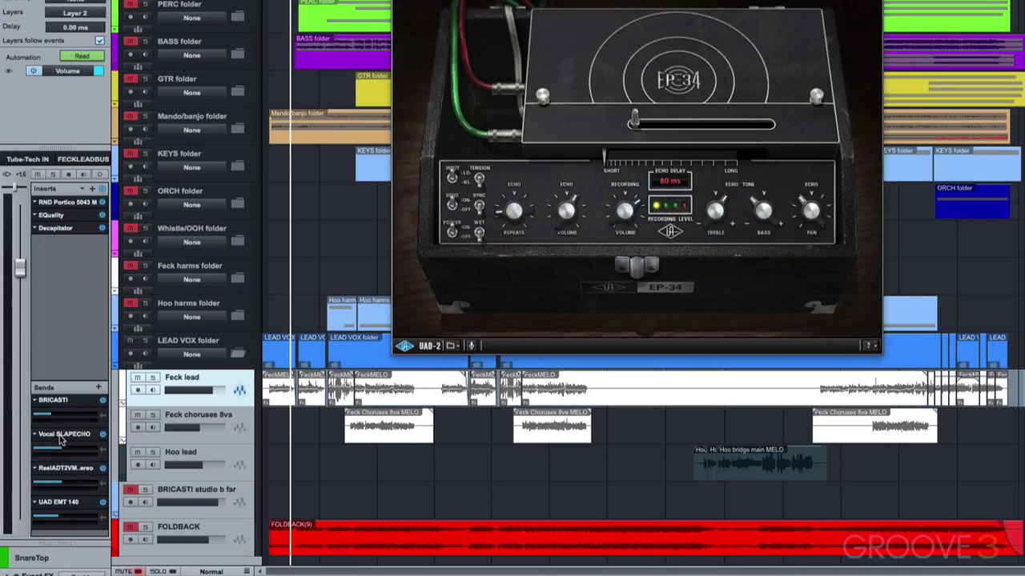
pyautogui.doubleClick(61, 472)
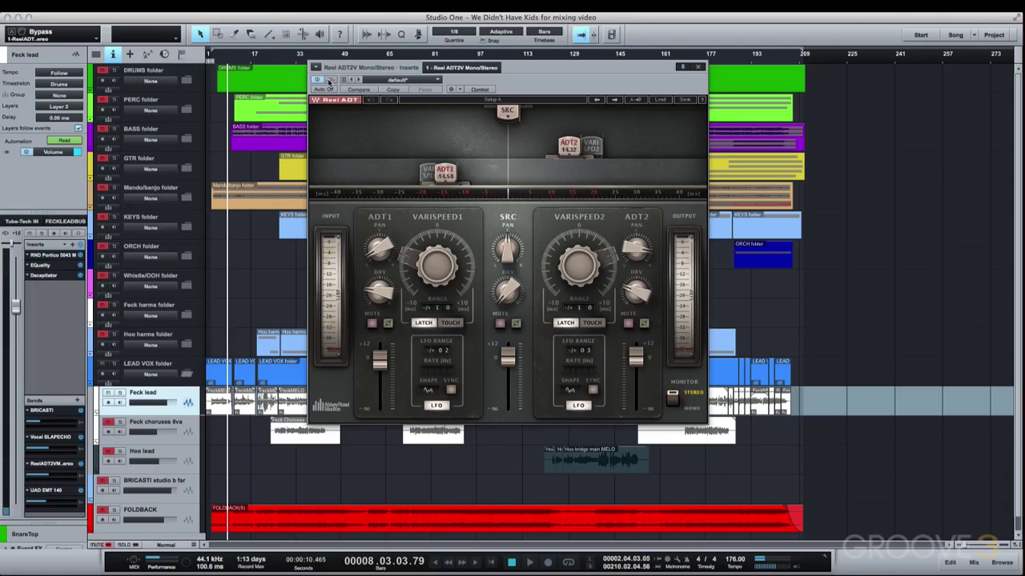
# Step: Open the UAD EMT 140 plate reverb fed by the Feck lead's fourth send
pyautogui.click(49, 491)
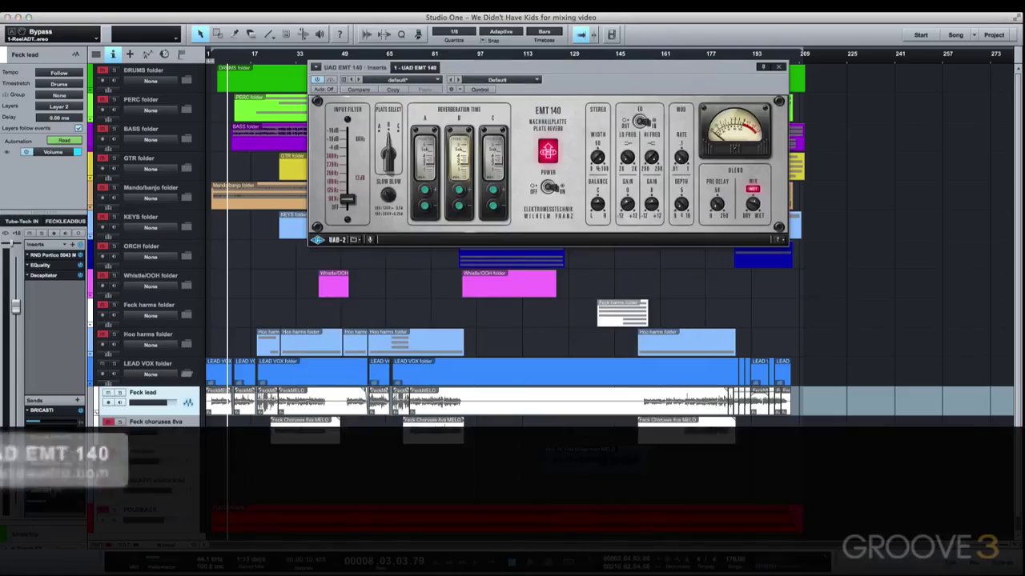